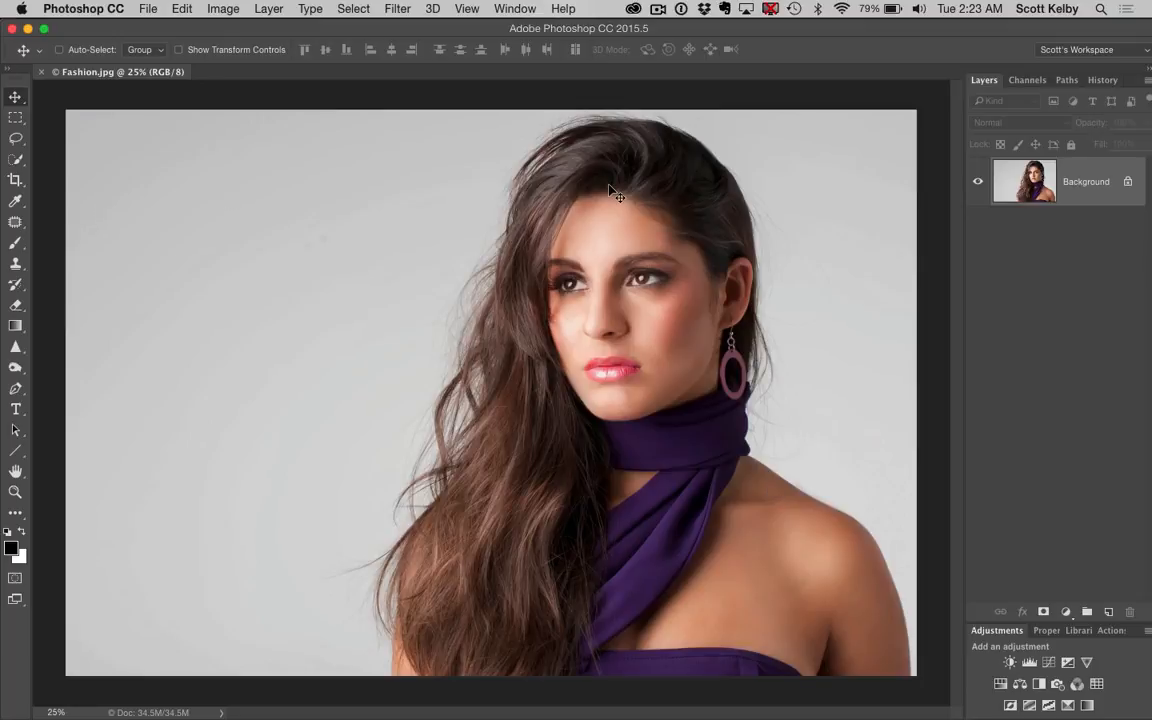
{"action": "left_click", "coordinate": [16, 158]}
{"action": "mouse_move", "coordinate": [536, 485]}
{"action": "left_mouse_down"}
{"action": "mouse_move", "coordinate": [495, 290]}
{"action": "mouse_move", "coordinate": [508, 200]}
{"action": "mouse_move", "coordinate": [645, 140]}
{"action": "mouse_move", "coordinate": [682, 324]}
{"action": "left_mouse_up"}
{"action": "key", "text": "super+d"}
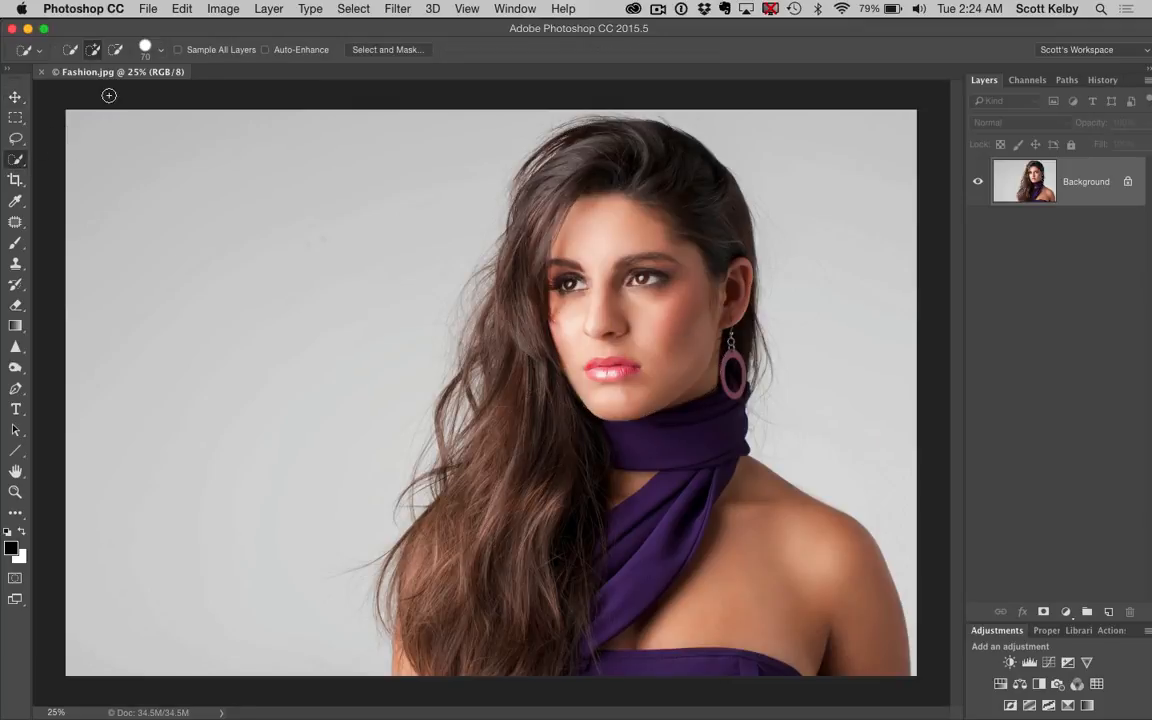
Draw a freehand Lasso selection around the woman just inside her hair and shoulders, and add the missed area to it
{"action": "left_click", "coordinate": [17, 141]}
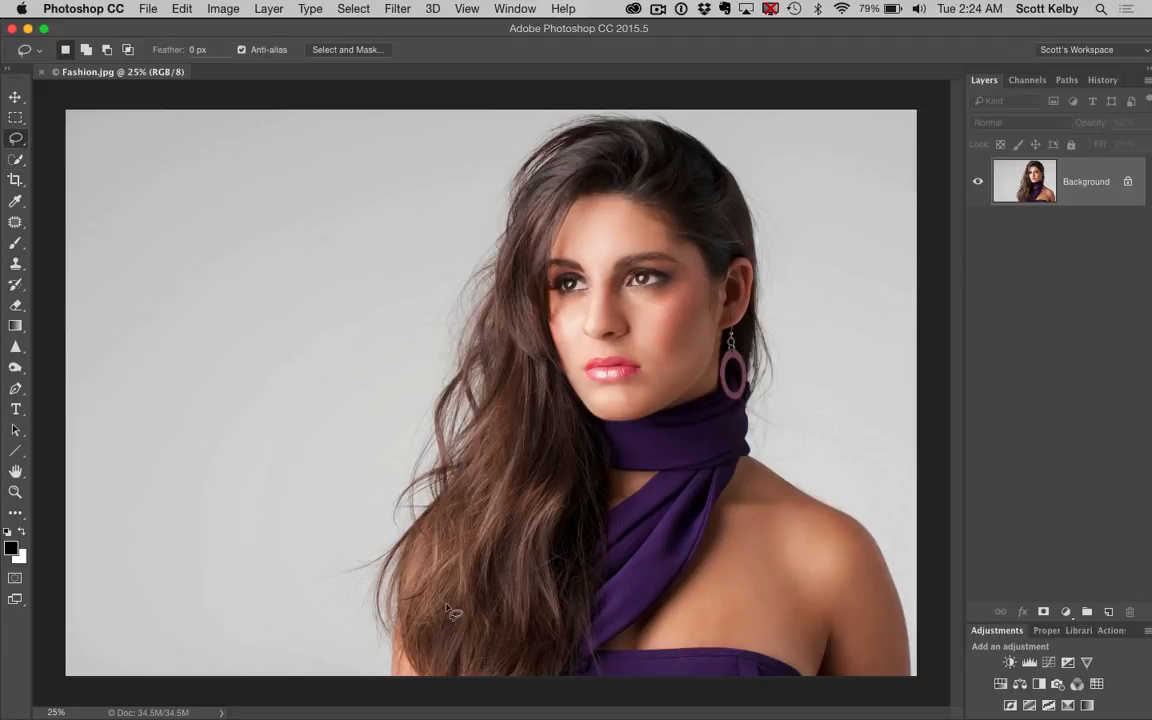
{"action": "mouse_move", "coordinate": [419, 668]}
{"action": "left_mouse_down"}
{"action": "mouse_move", "coordinate": [442, 522]}
{"action": "mouse_move", "coordinate": [505, 380]}
{"action": "mouse_move", "coordinate": [521, 205]}
{"action": "mouse_move", "coordinate": [540, 165]}
{"action": "mouse_move", "coordinate": [633, 131]}
{"action": "mouse_move", "coordinate": [685, 152]}
{"action": "mouse_move", "coordinate": [720, 190]}
{"action": "mouse_move", "coordinate": [737, 245]}
{"action": "mouse_move", "coordinate": [752, 462]}
{"action": "mouse_move", "coordinate": [845, 545]}
{"action": "mouse_move", "coordinate": [892, 648]}
{"action": "mouse_move", "coordinate": [660, 705]}
{"action": "mouse_move", "coordinate": [433, 716]}
{"action": "mouse_move", "coordinate": [405, 602]}
{"action": "mouse_move", "coordinate": [412, 570]}
{"action": "mouse_move", "coordinate": [492, 413]}
{"action": "mouse_move", "coordinate": [523, 234]}
{"action": "mouse_move", "coordinate": [556, 228]}
{"action": "left_mouse_up"}
{"action": "key", "text": "shift"}
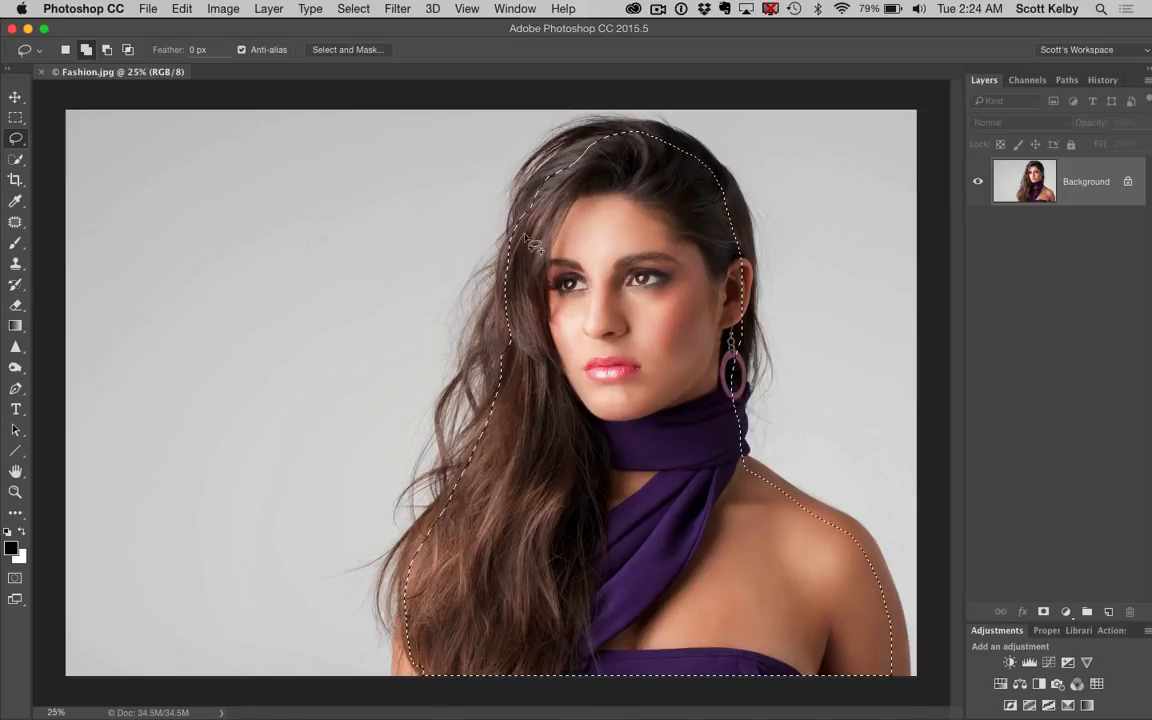
{"action": "left_click_drag", "start_coordinate": [590, 146], "coordinate": [604, 154]}
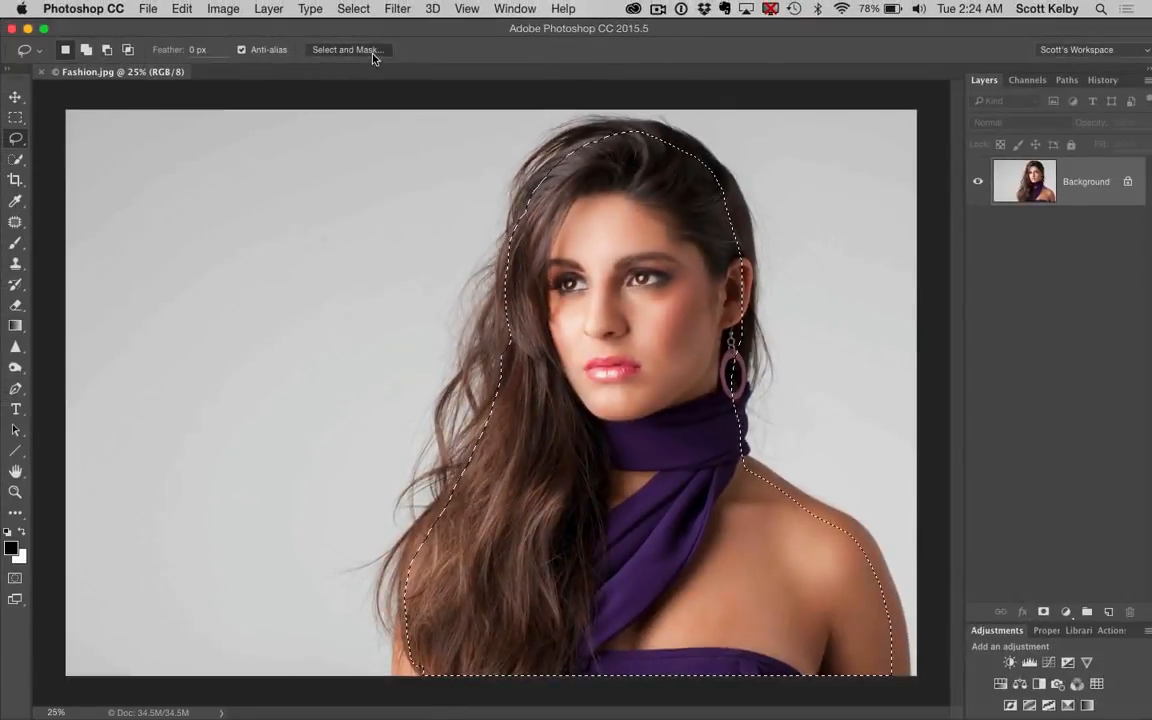
Open the selection in Select and Mask and set the Onion Skin view's transparency to 25%
{"action": "left_click", "coordinate": [392, 62]}
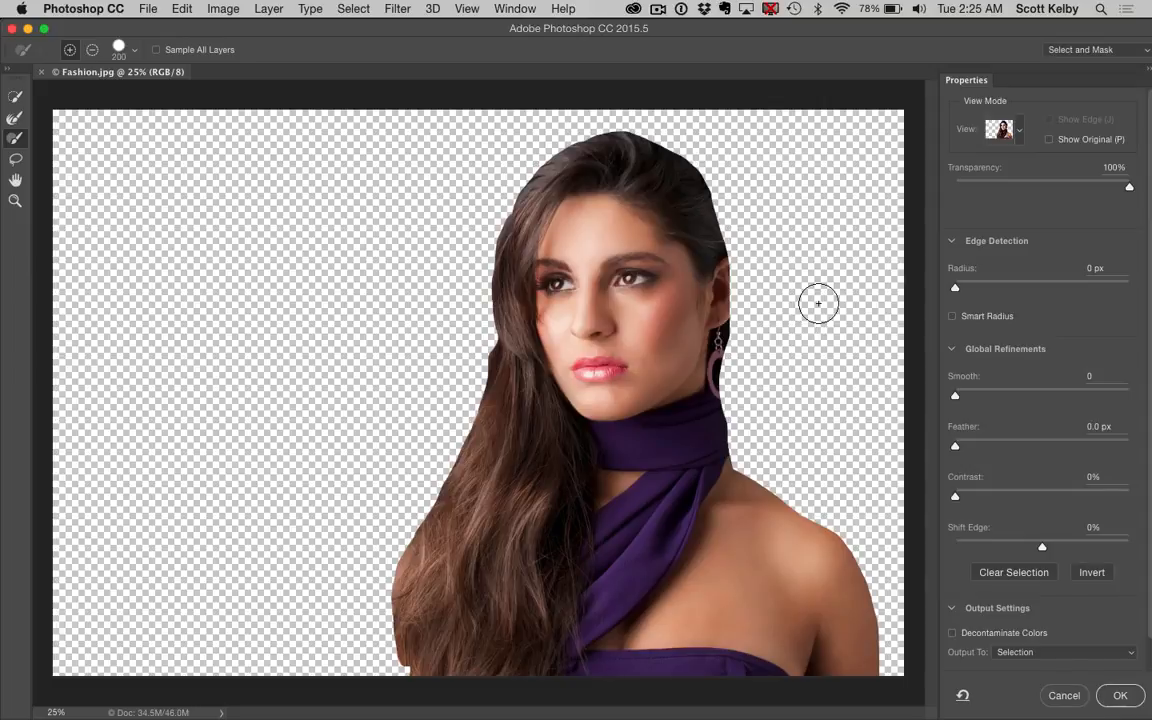
{"action": "left_click", "coordinate": [1021, 131]}
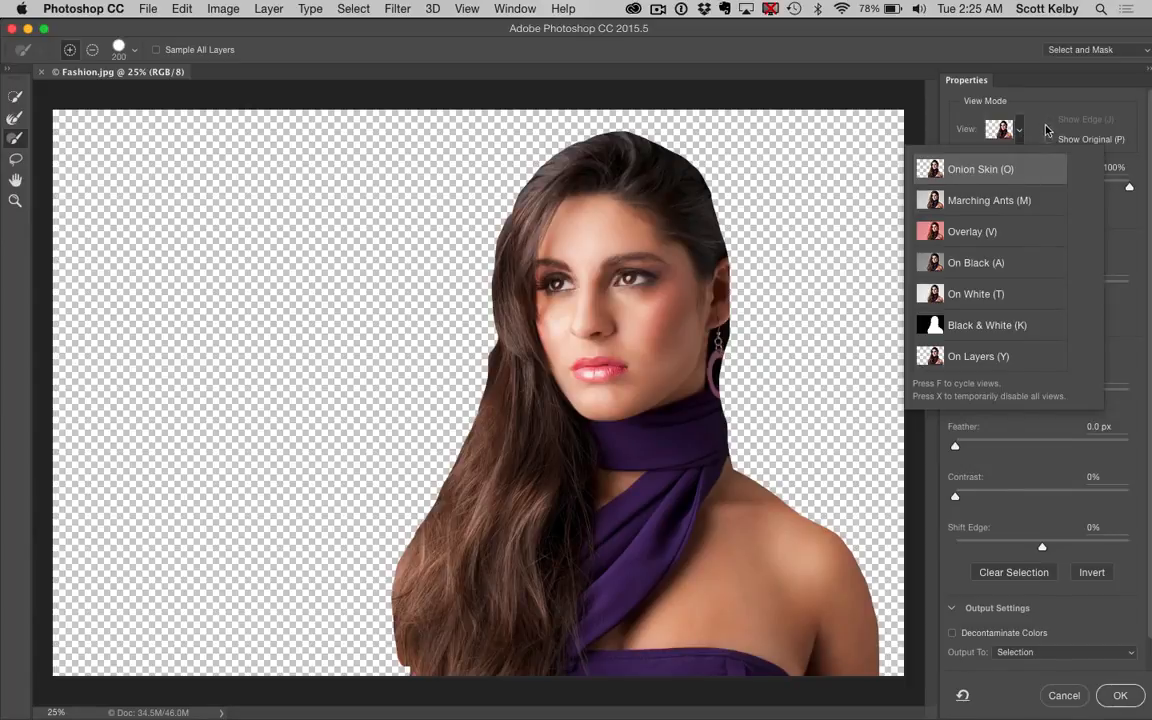
{"action": "left_click", "coordinate": [937, 100]}
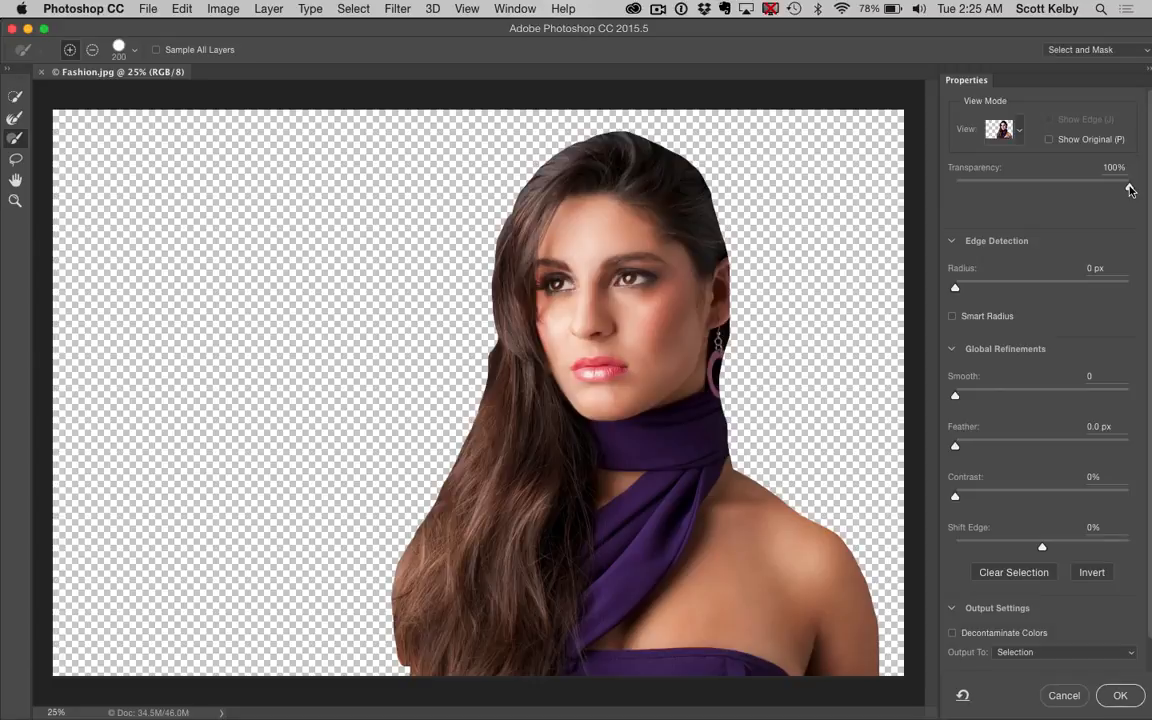
{"action": "mouse_move", "coordinate": [1130, 190]}
{"action": "left_mouse_down"}
{"action": "mouse_move", "coordinate": [976, 196]}
{"action": "mouse_move", "coordinate": [1147, 190]}
{"action": "left_mouse_up"}
{"action": "left_click_drag", "start_coordinate": [1147, 190], "coordinate": [999, 193]}
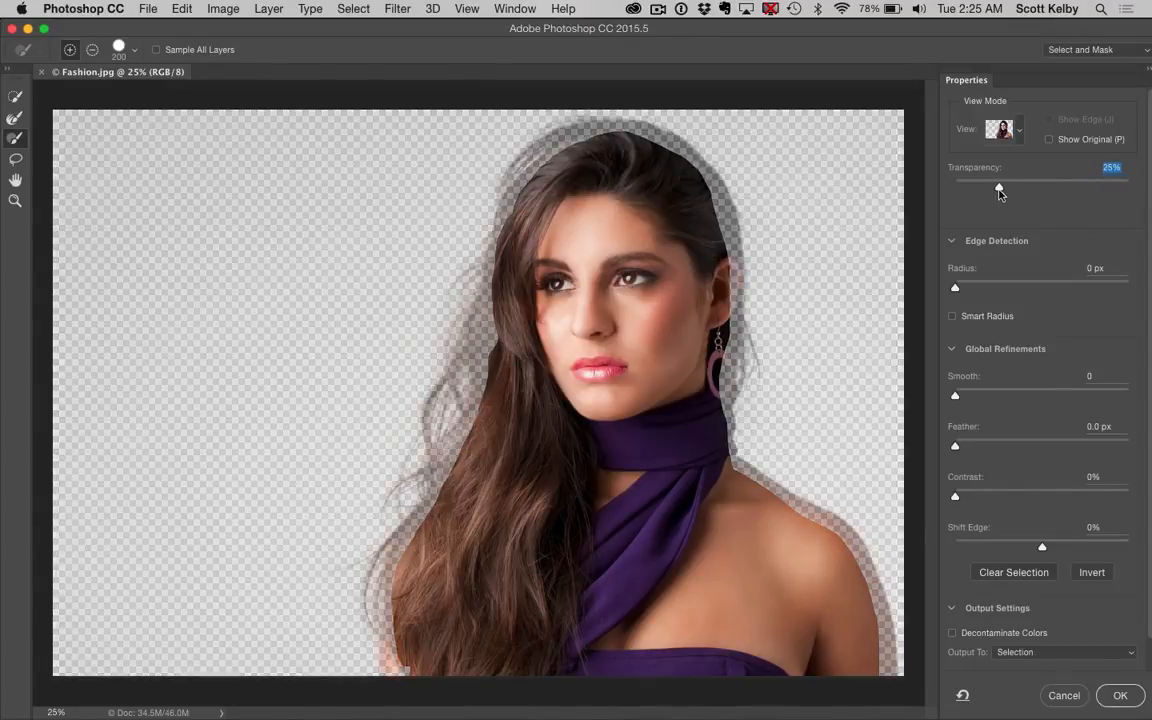
Paint with the Refine Edge Brush at size 400 along the hair, head and shoulder edges to bring them into the selection
{"action": "left_click", "coordinate": [15, 119]}
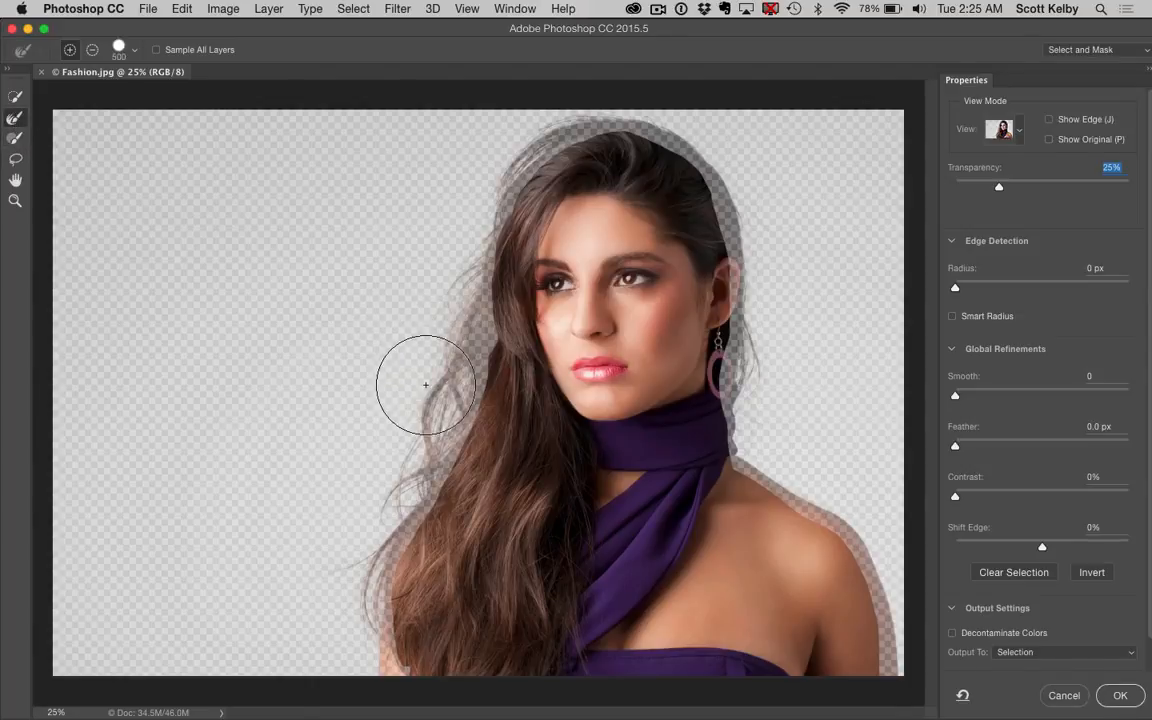
{"action": "key", "text": "bracketright"}
{"action": "mouse_move", "coordinate": [426, 381]}
{"action": "left_mouse_down"}
{"action": "mouse_move", "coordinate": [367, 588]}
{"action": "mouse_move", "coordinate": [373, 659]}
{"action": "left_mouse_up"}
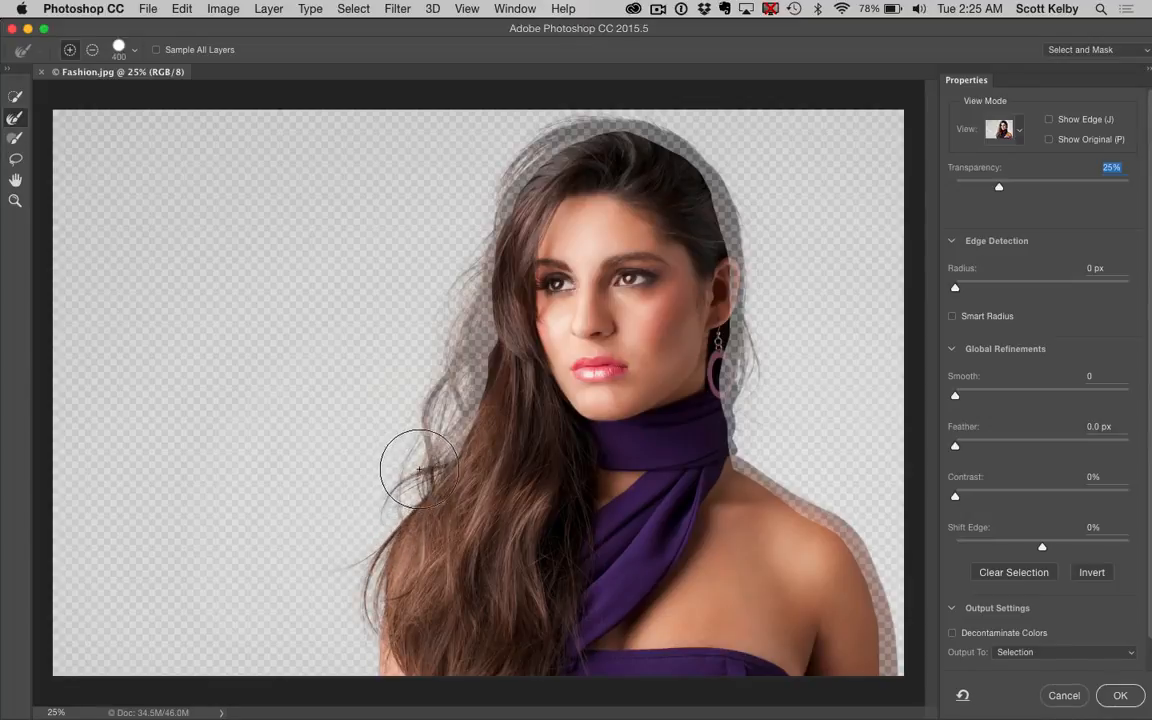
{"action": "mouse_move", "coordinate": [441, 422]}
{"action": "left_mouse_down"}
{"action": "mouse_move", "coordinate": [457, 381]}
{"action": "mouse_move", "coordinate": [437, 330]}
{"action": "mouse_move", "coordinate": [466, 327]}
{"action": "mouse_move", "coordinate": [447, 267]}
{"action": "mouse_move", "coordinate": [465, 200]}
{"action": "mouse_move", "coordinate": [535, 116]}
{"action": "mouse_move", "coordinate": [606, 97]}
{"action": "mouse_move", "coordinate": [715, 129]}
{"action": "mouse_move", "coordinate": [757, 262]}
{"action": "mouse_move", "coordinate": [768, 388]}
{"action": "mouse_move", "coordinate": [742, 362]}
{"action": "mouse_move", "coordinate": [751, 420]}
{"action": "mouse_move", "coordinate": [859, 532]}
{"action": "mouse_move", "coordinate": [882, 590]}
{"action": "mouse_move", "coordinate": [869, 548]}
{"action": "mouse_move", "coordinate": [895, 615]}
{"action": "mouse_move", "coordinate": [889, 660]}
{"action": "left_mouse_up"}
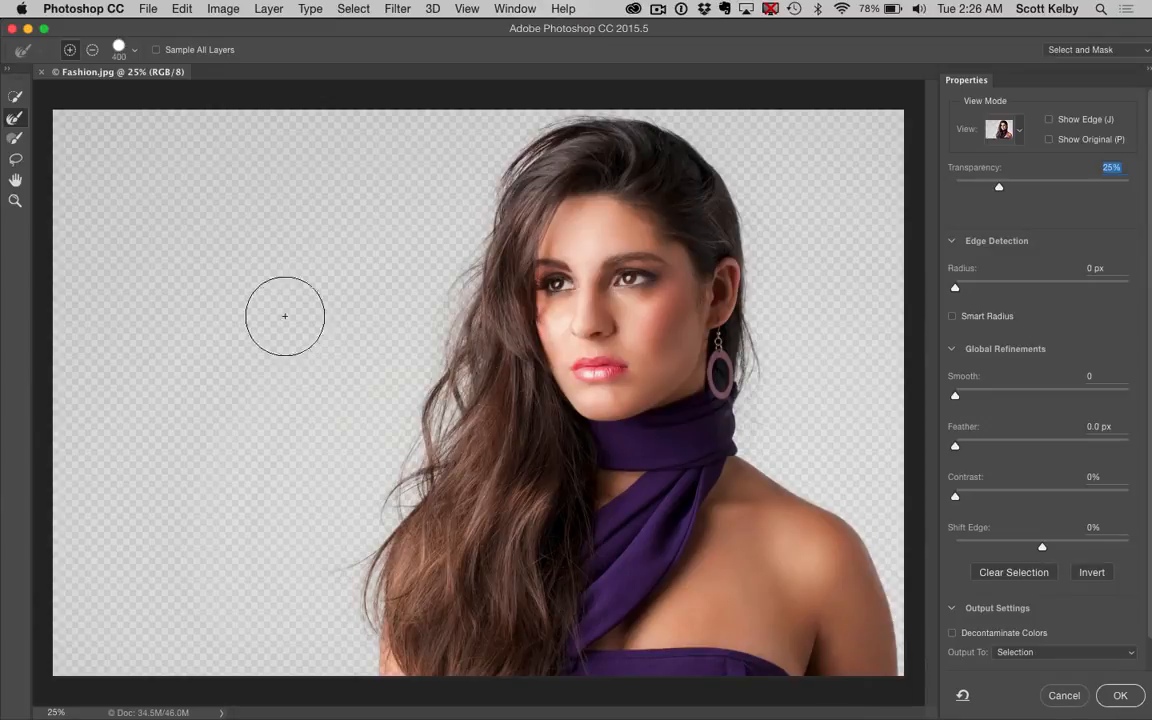
Enable Smart Radius with a 10 px radius and set the output to New Layer
{"action": "left_click", "coordinate": [16, 140]}
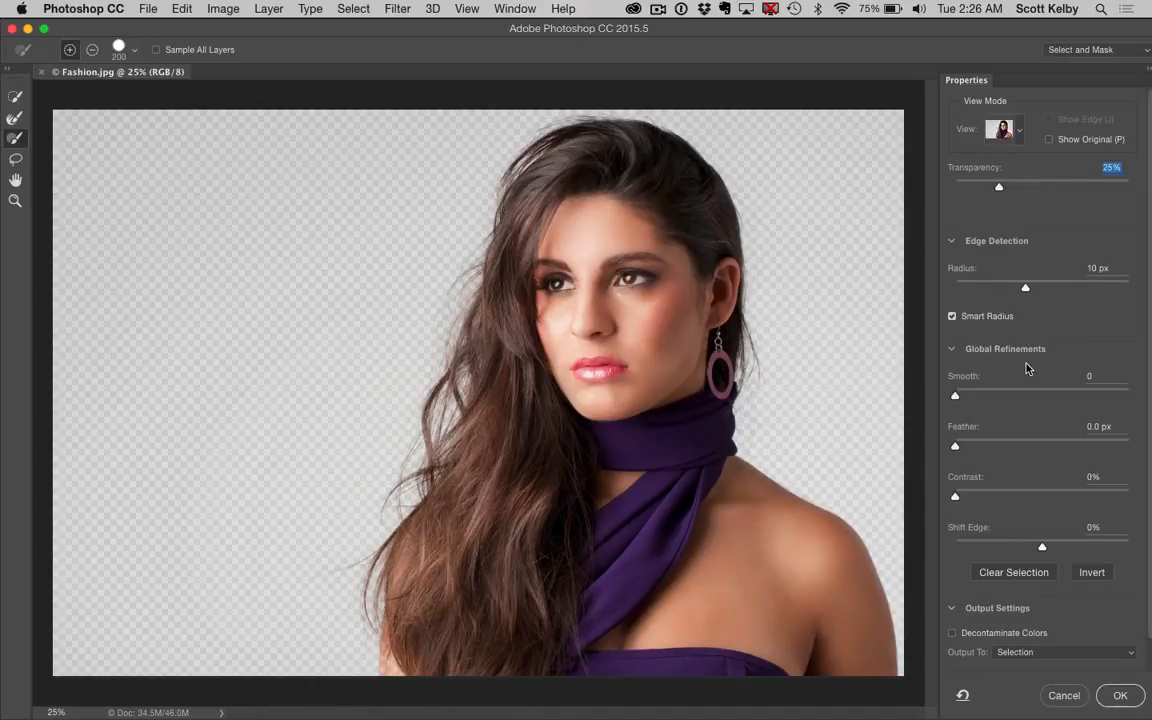
{"action": "scroll", "coordinate": [1041, 350], "scroll_direction": "down", "scroll_amount": 1}
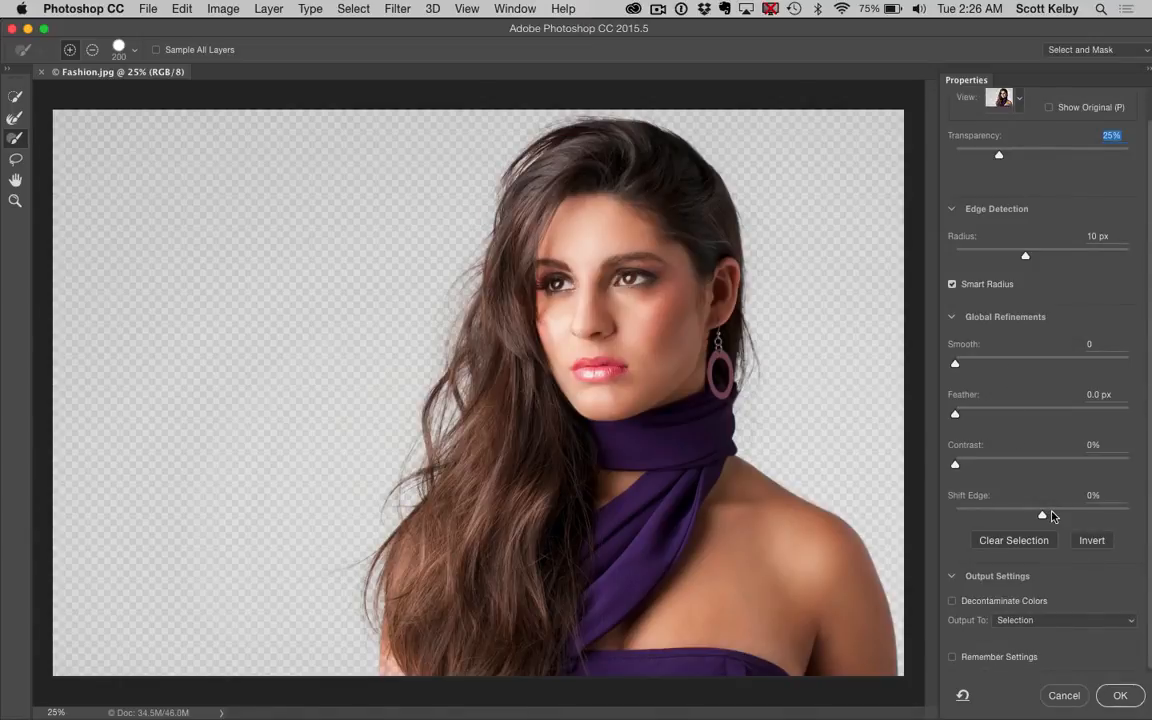
{"action": "left_click", "coordinate": [1050, 620]}
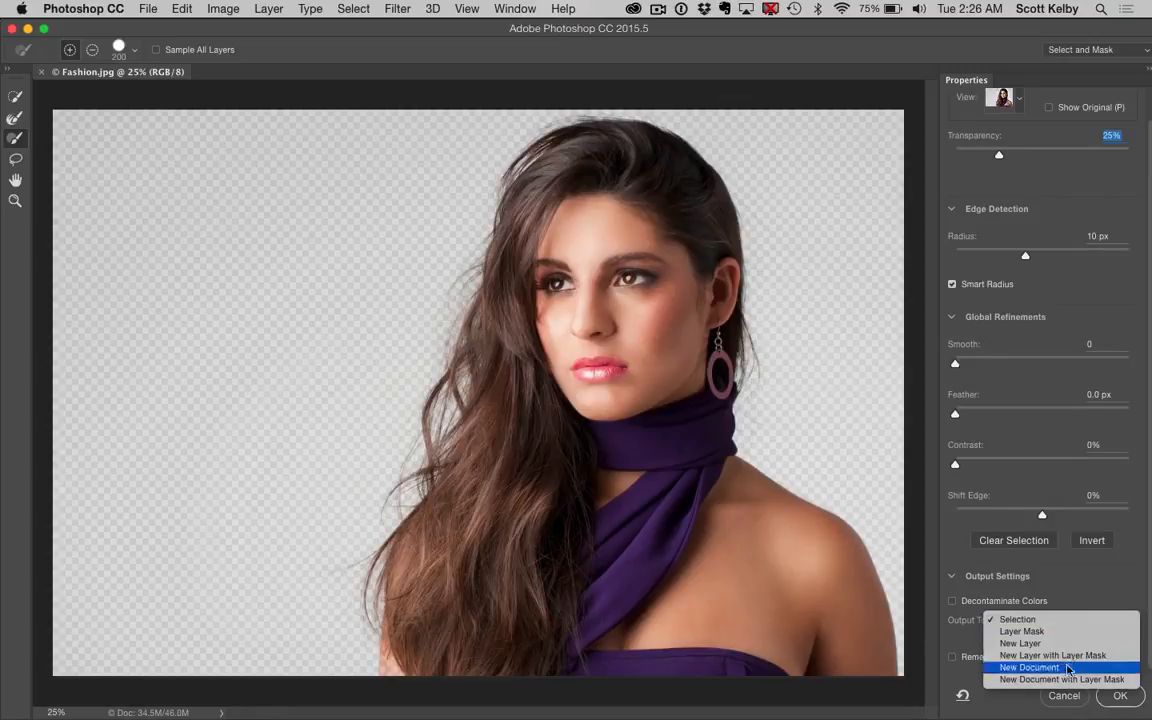
{"action": "left_click", "coordinate": [1070, 644]}
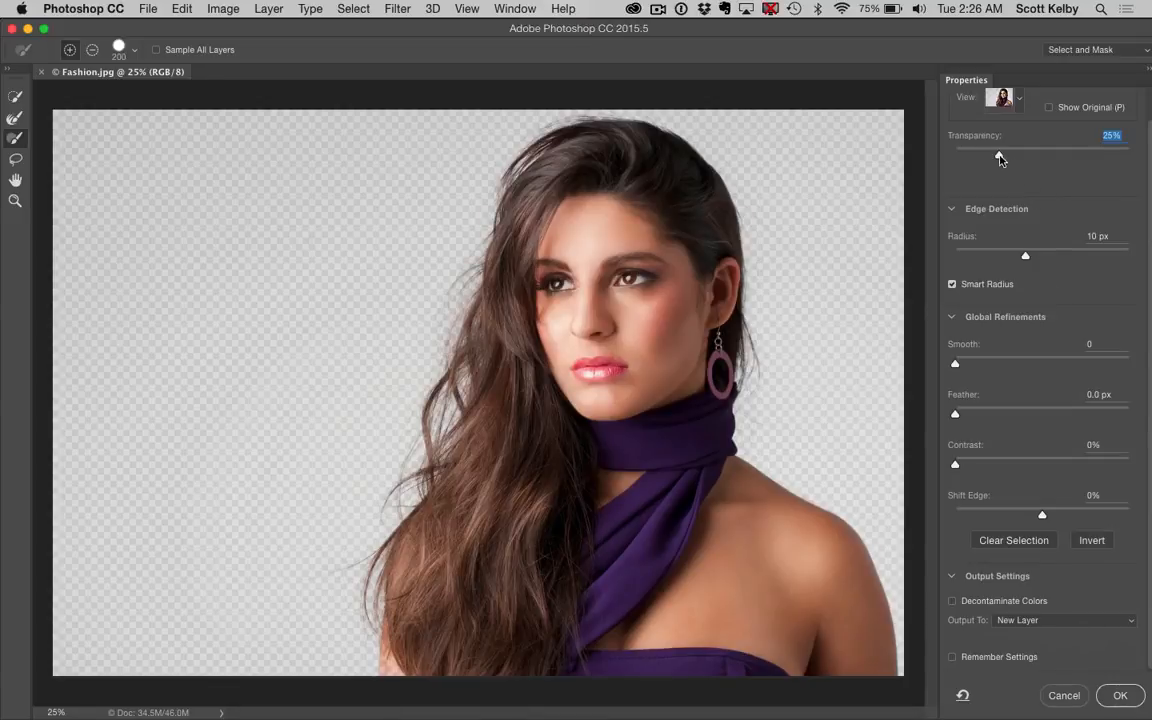
Check the cutout at 100% transparency, set the transparency to 71%, and apply the refinement
{"action": "left_click_drag", "start_coordinate": [1002, 156], "coordinate": [1150, 157]}
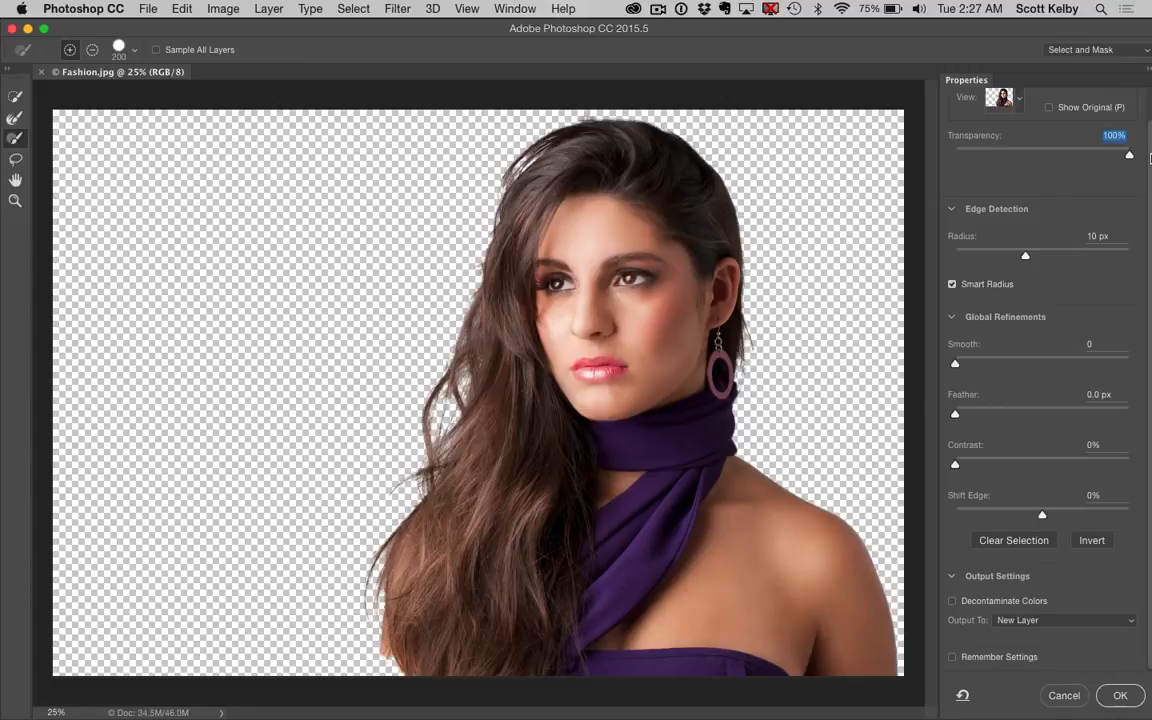
{"action": "left_click_drag", "start_coordinate": [1129, 155], "coordinate": [1079, 155]}
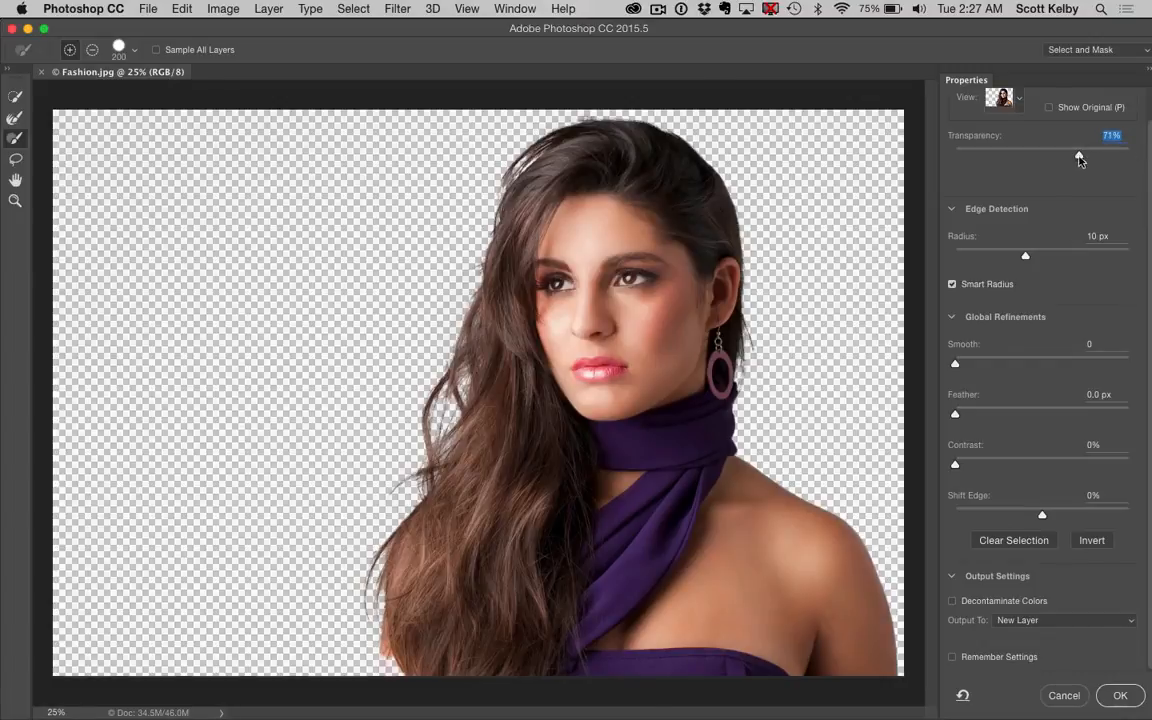
{"action": "left_click", "coordinate": [1113, 699]}
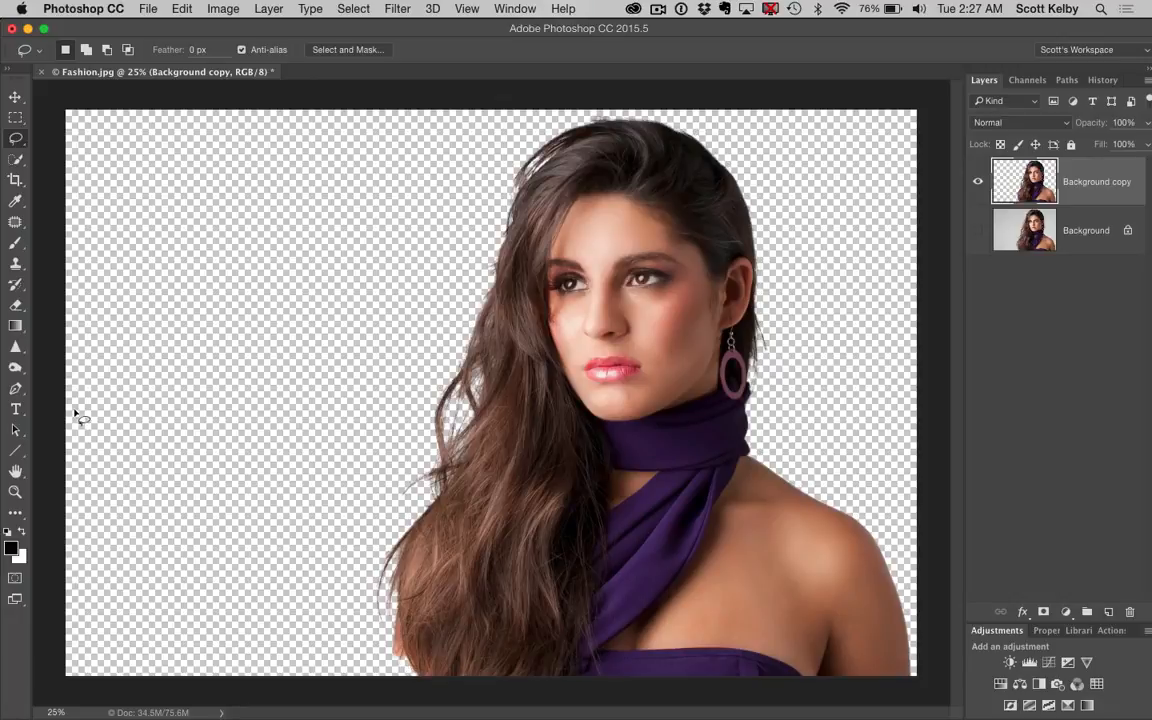
Enlarge the History Brush to size 100 for restoring the arm edge beside the lower hair
{"action": "left_click", "coordinate": [17, 289]}
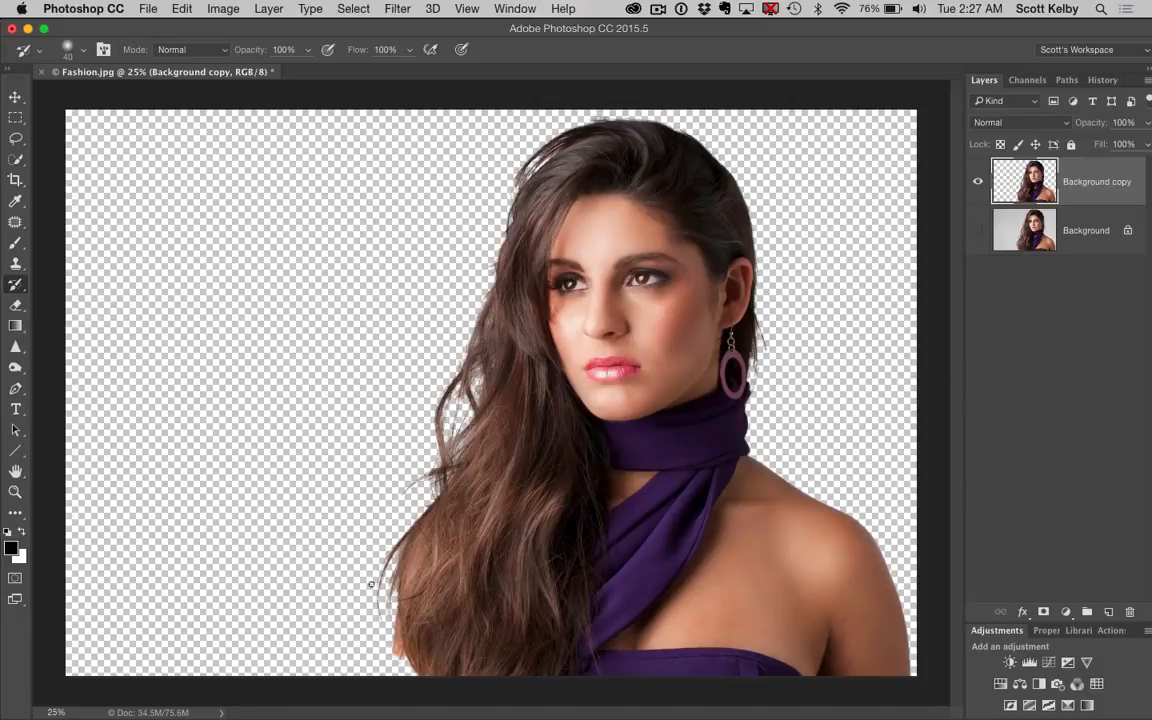
{"action": "key", "text": "bracketright"}
{"action": "key", "text": "bracketright"}
{"action": "key", "text": "bracketright"}
{"action": "key", "text": "bracketright"}
{"action": "key", "text": "bracketright"}
{"action": "key", "text": "bracketright"}
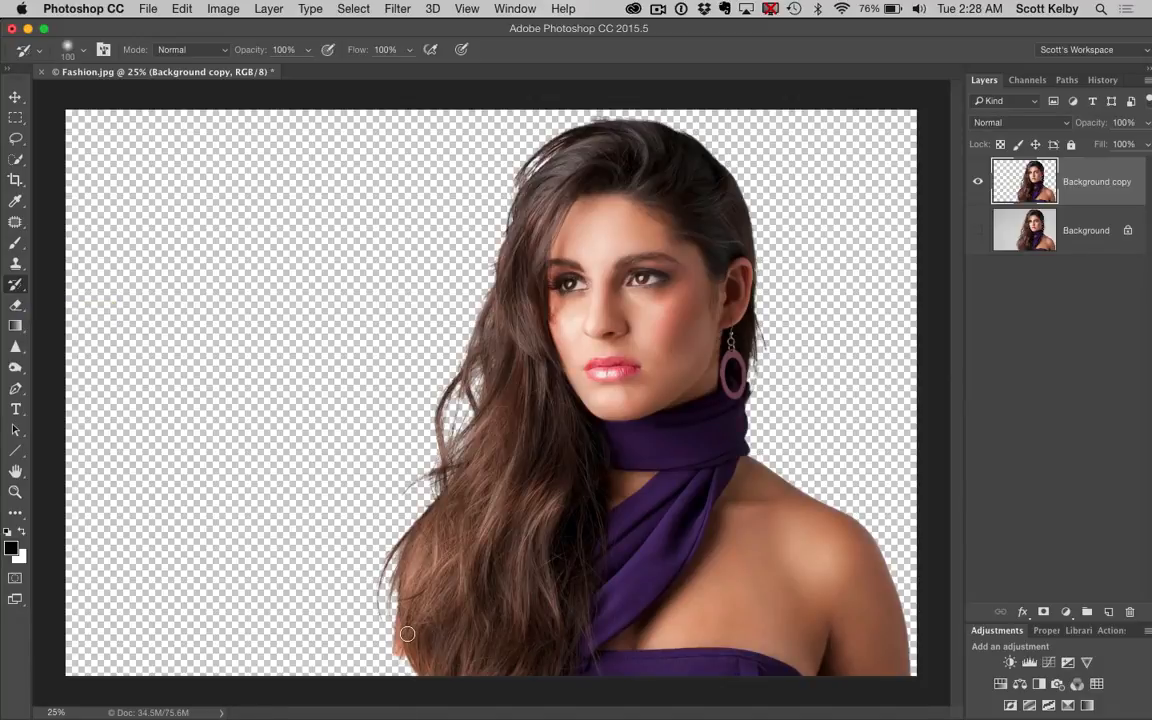